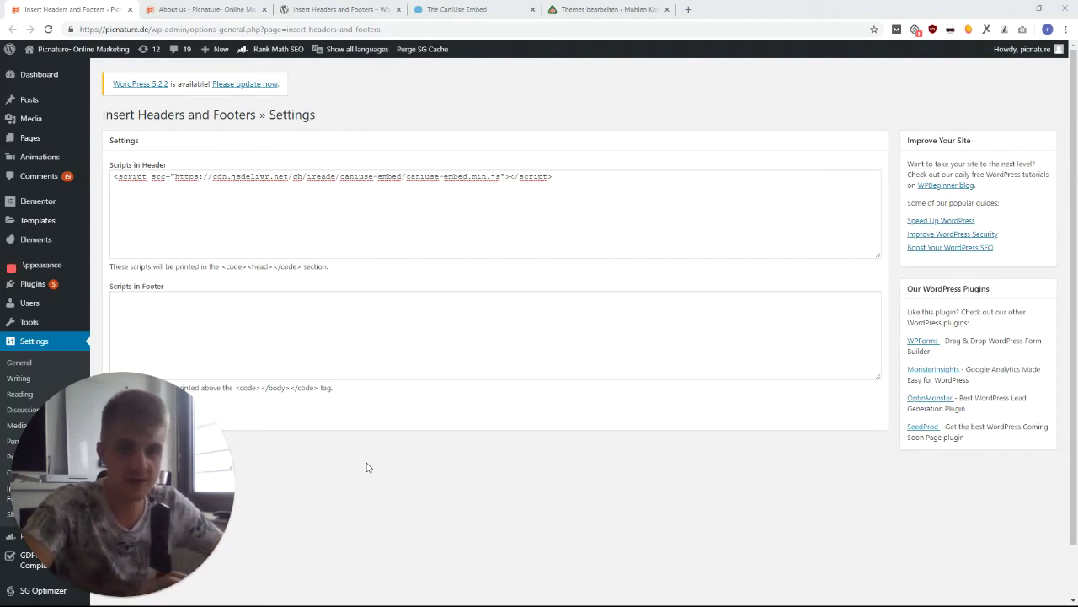
# Step: Select the whole header script, then highlight the Insert Headers and Footers page title
pyautogui.moveTo(103, 116); pyautogui.dragTo(256, 118)
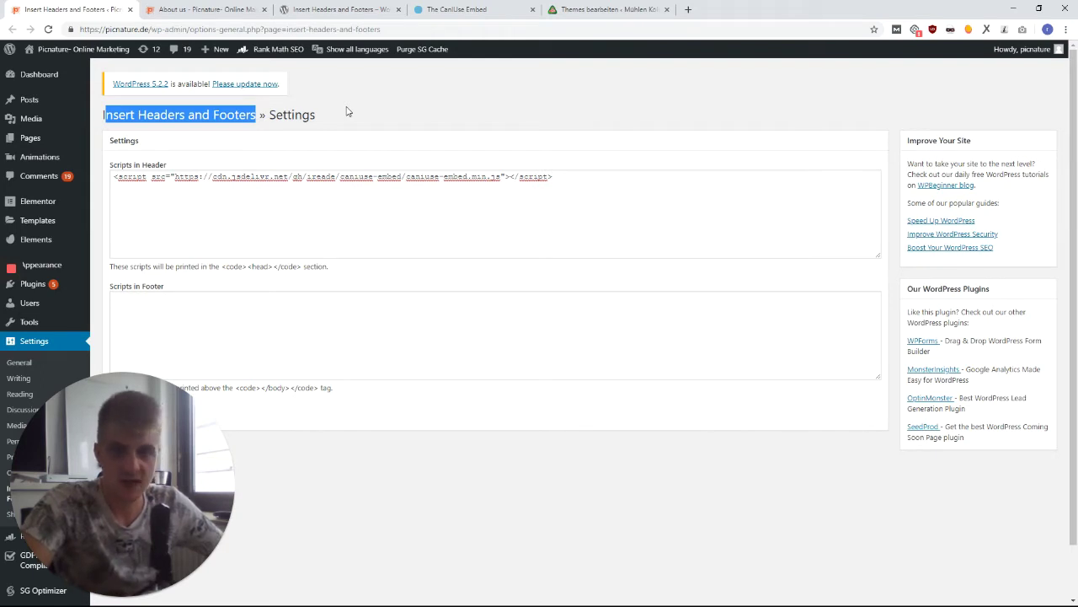
pyautogui.click(612, 193)
pyautogui.hotkey('ctrl', 'a')
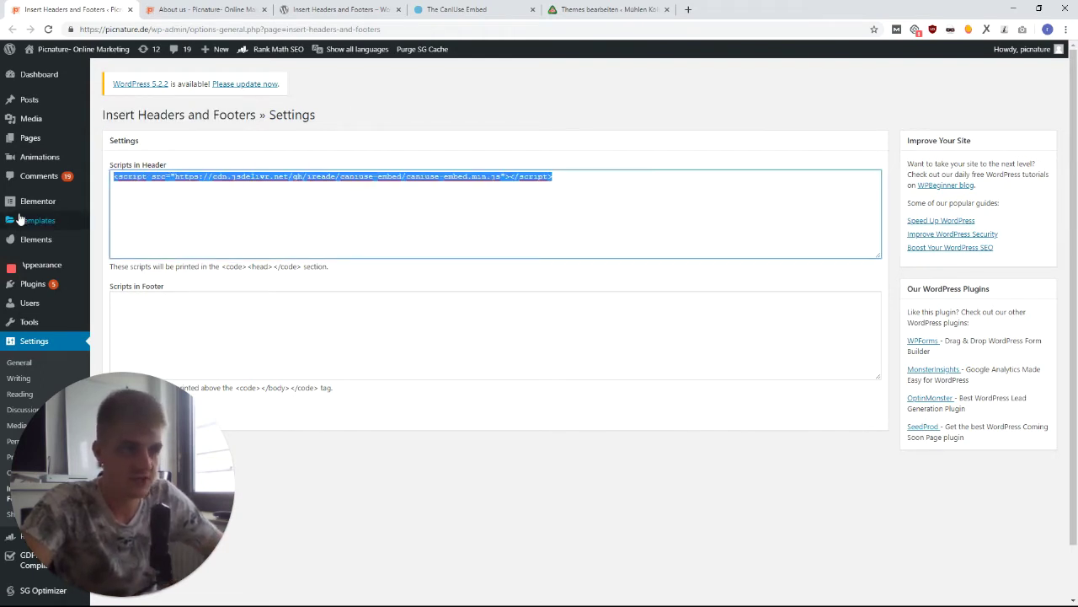
pyautogui.moveTo(95, 219)
pyautogui.click(645, 225)
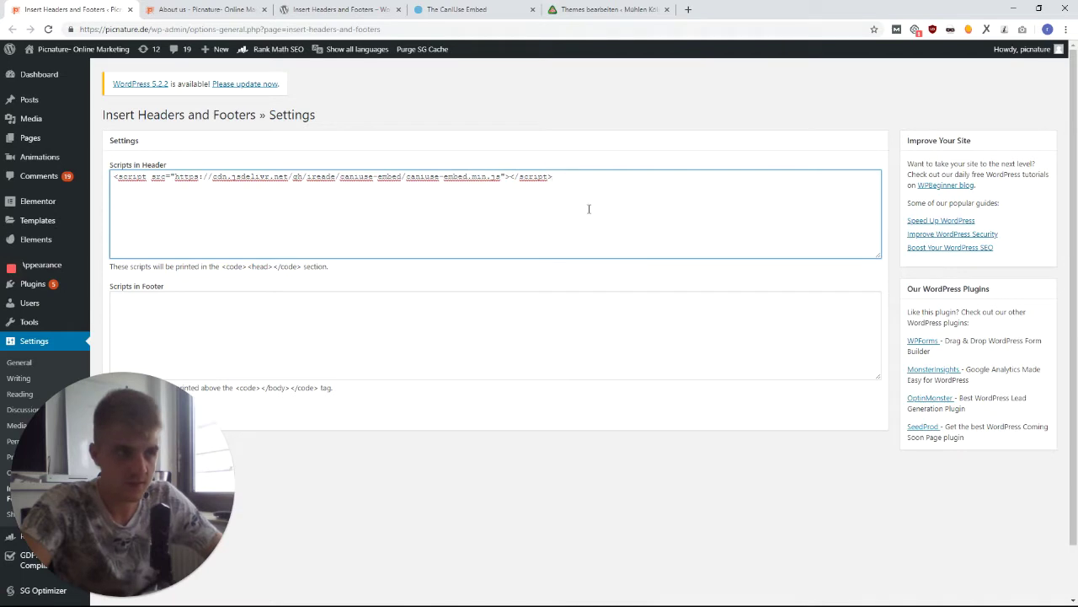
pyautogui.moveTo(102, 114); pyautogui.dragTo(256, 115)
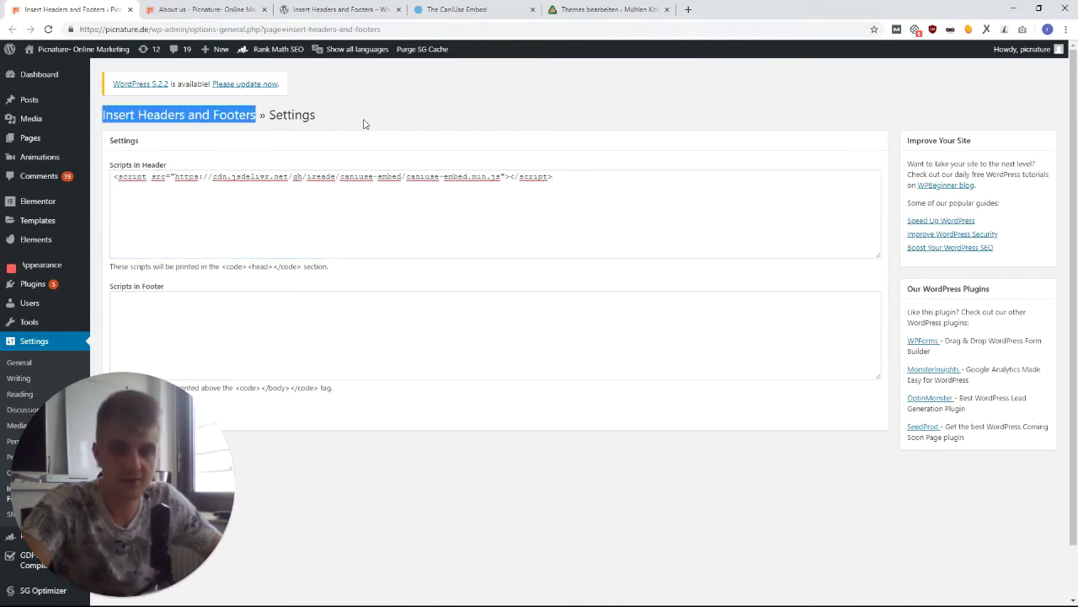
pyautogui.click(414, 118)
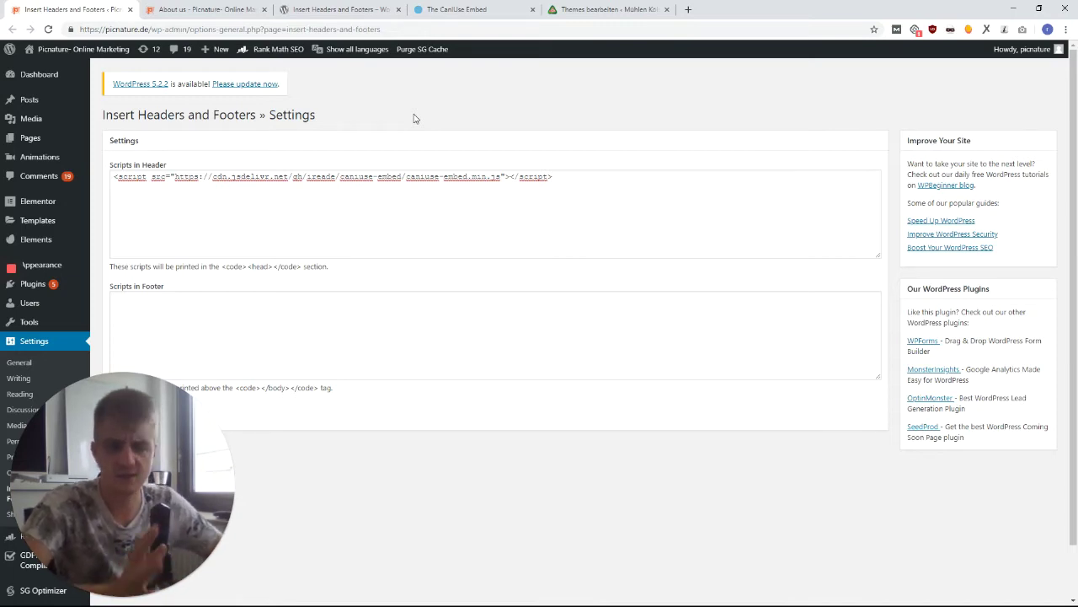
# Step: Select the caniuse-embed.min.js file name in the header script and check The CanIUse Embed page
pyautogui.click(579, 180)
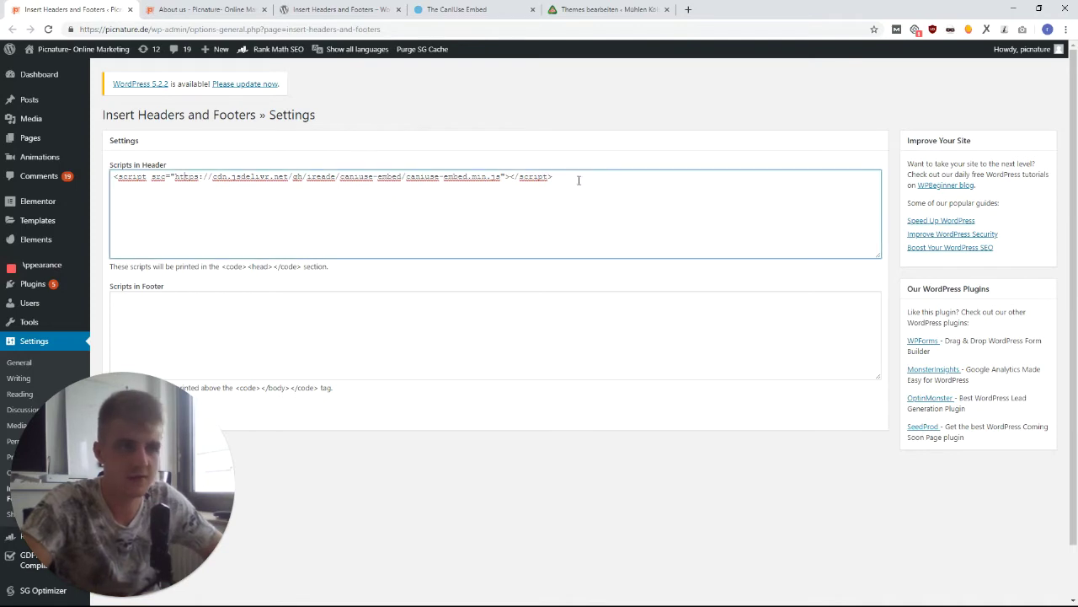
pyautogui.moveTo(407, 176); pyautogui.dragTo(502, 176)
pyautogui.click(481, 214)
pyautogui.click(455, 9)
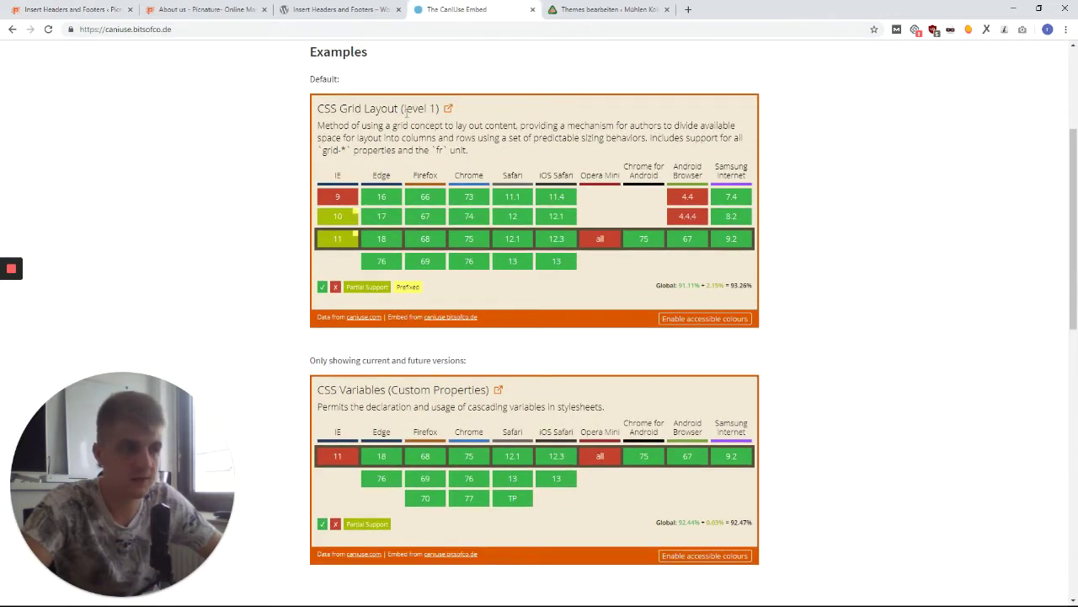
pyautogui.click(80, 9)
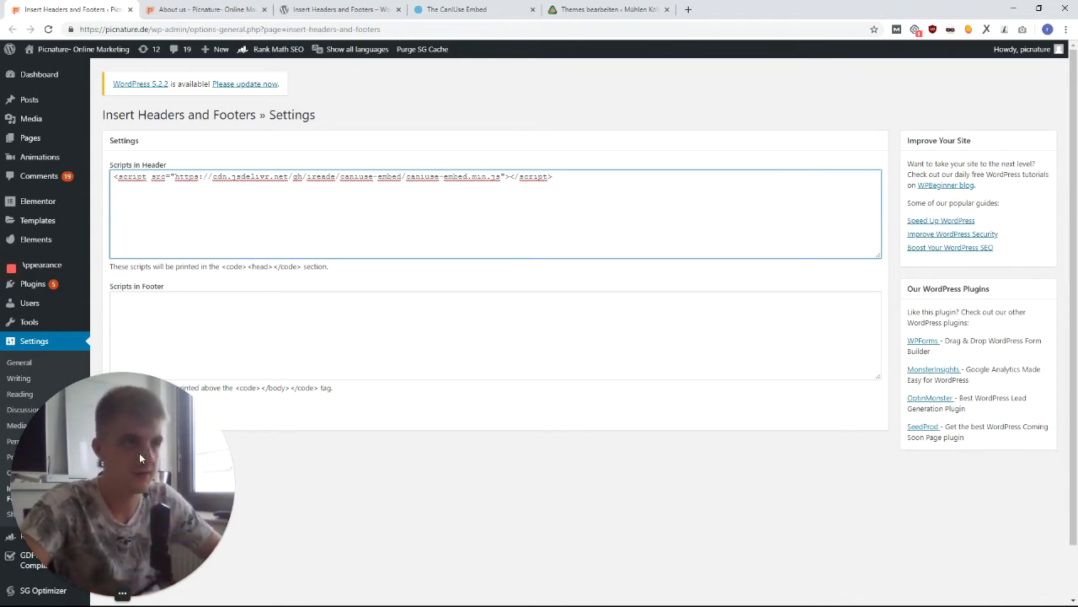
# Step: On the plugin's wordpress.org page, highlight the title and author line, then scroll down to the FAQ
pyautogui.click(382, 20)
pyautogui.scroll(20, 701, 169)
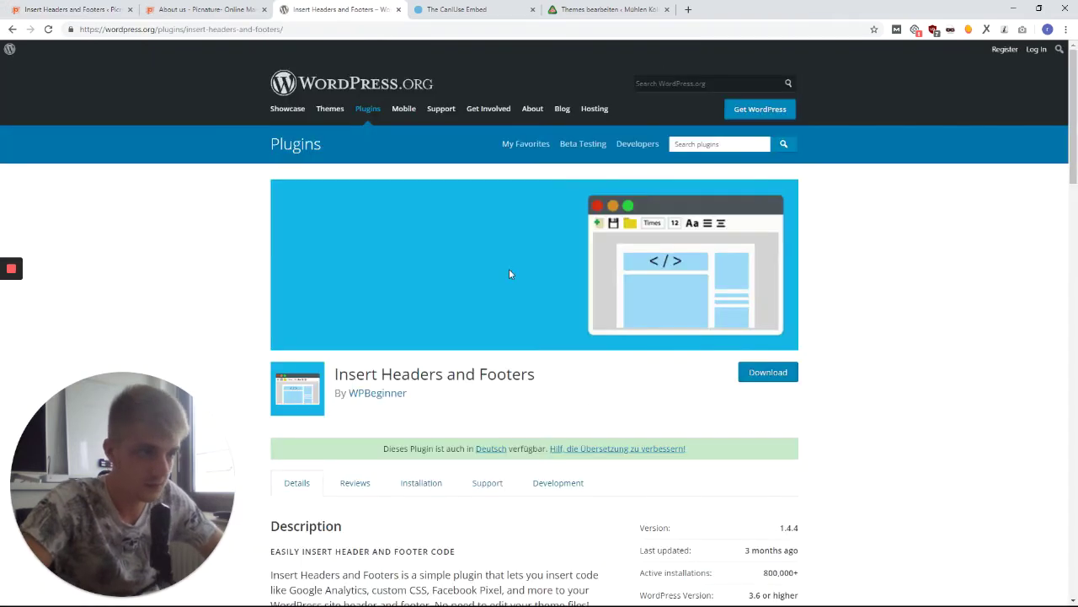
pyautogui.moveTo(444, 407); pyautogui.dragTo(334, 371)
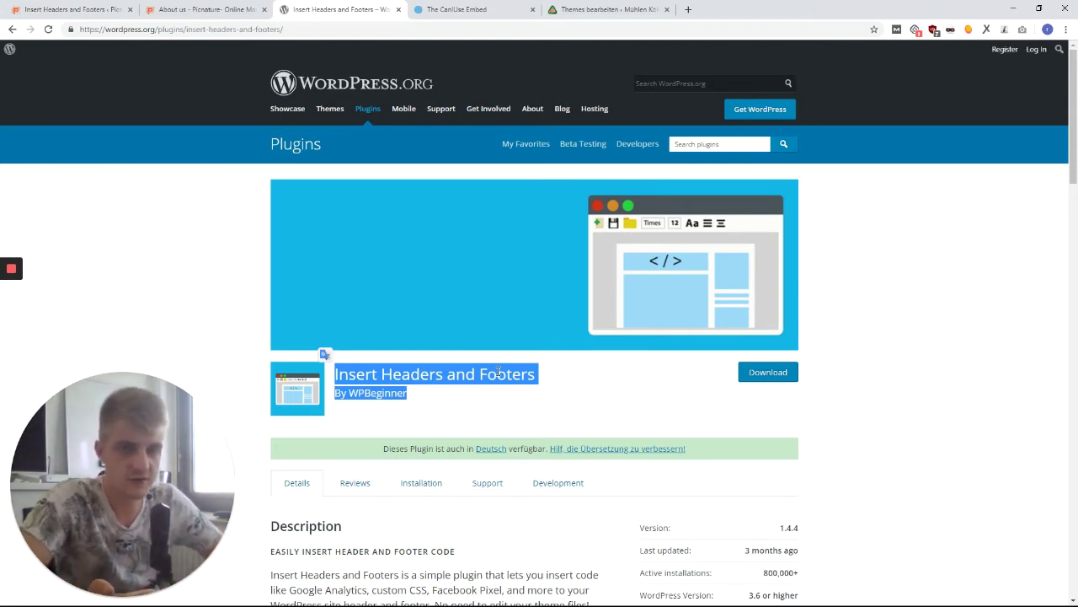
pyautogui.scroll(-3, 498, 371)
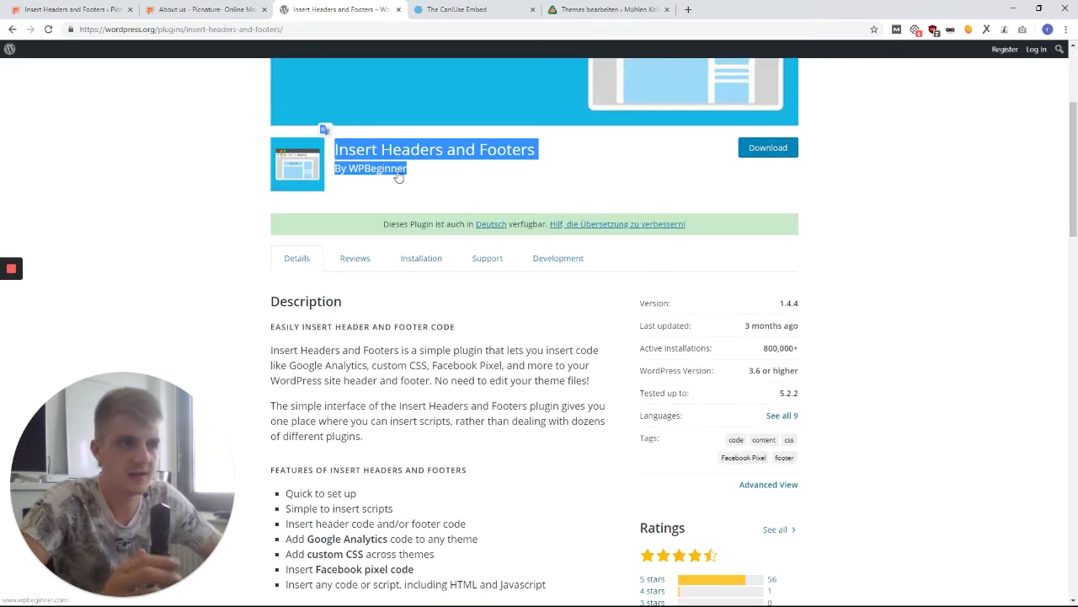
pyautogui.click(332, 230)
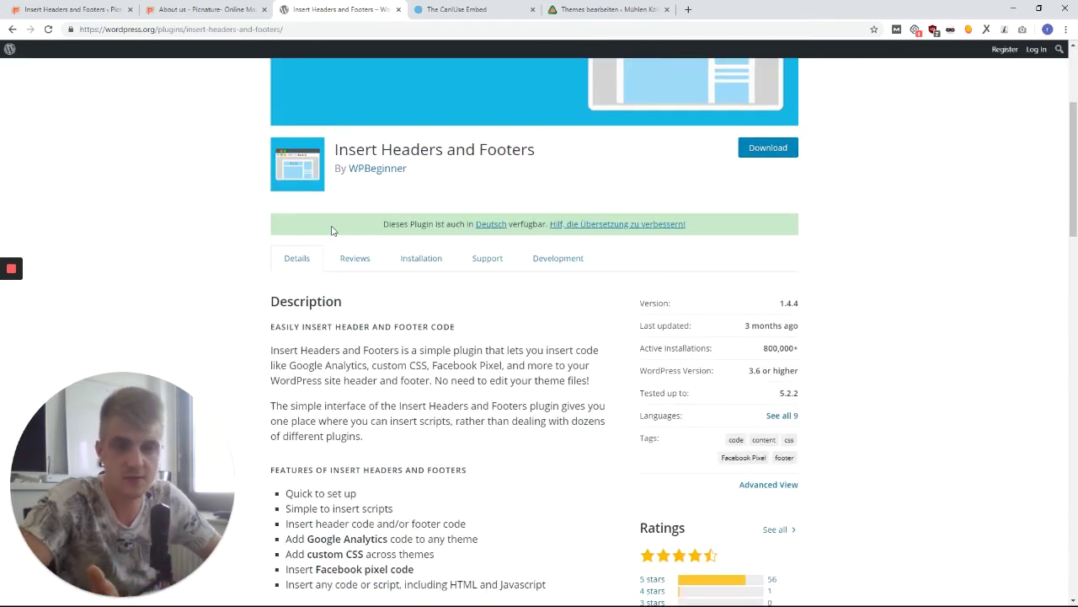
pyautogui.scroll(-20, 534, 337)
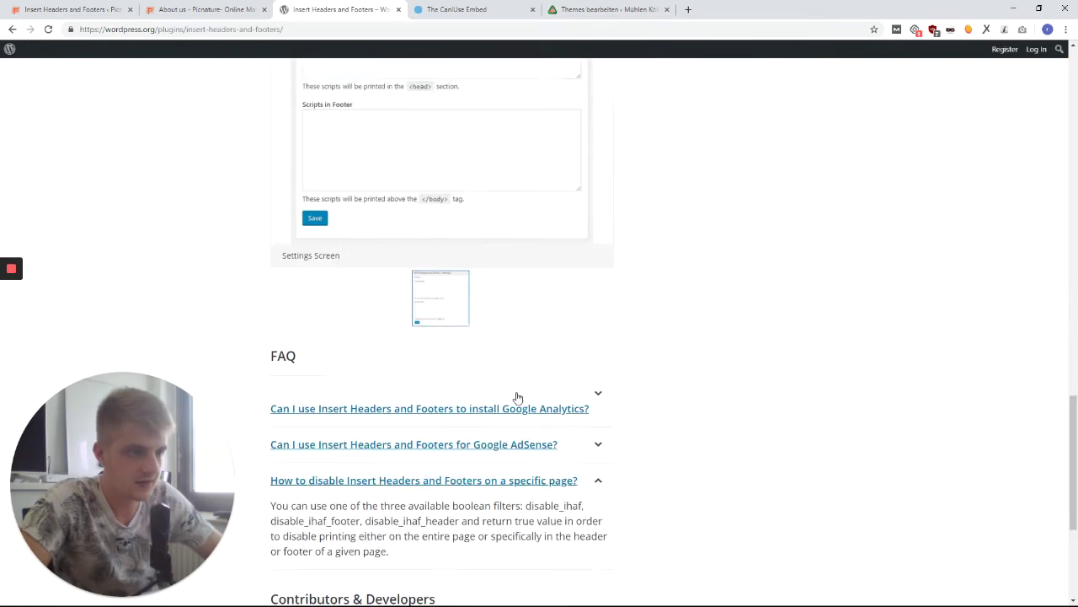
# Step: Highlight 'boolean filters' and the disable_ihaf filter name in the per-page disabling FAQ
pyautogui.scroll(1, 447, 266)
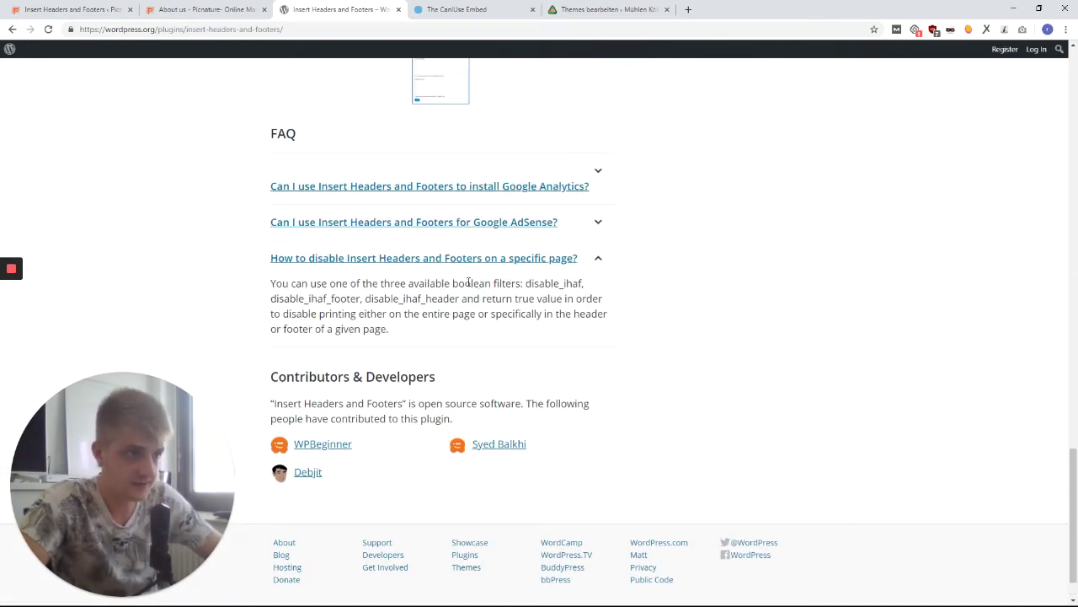
pyautogui.moveTo(453, 283); pyautogui.dragTo(522, 283)
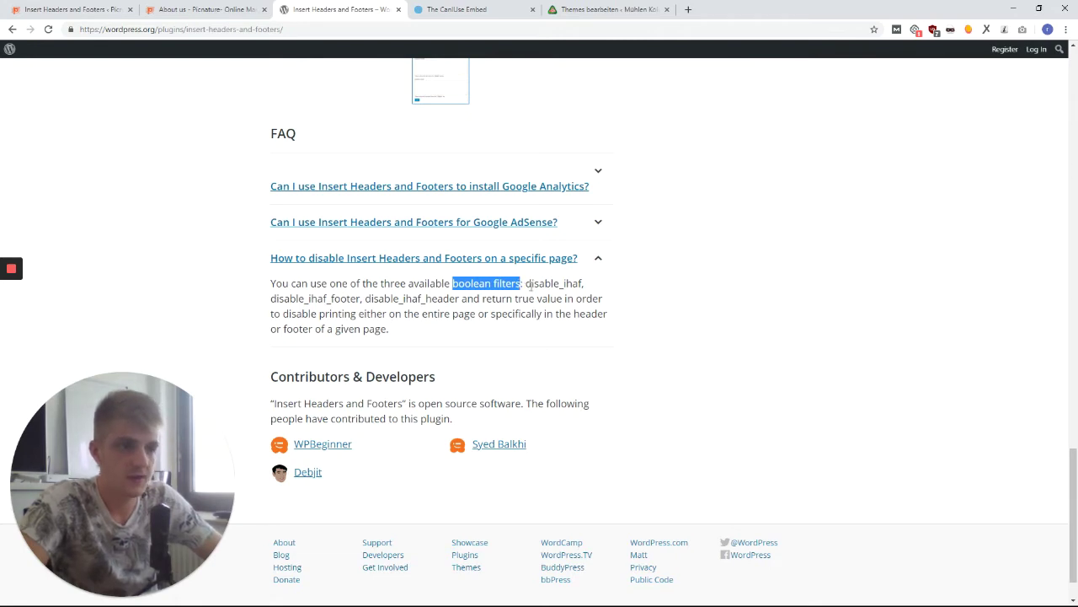
pyautogui.click(527, 284)
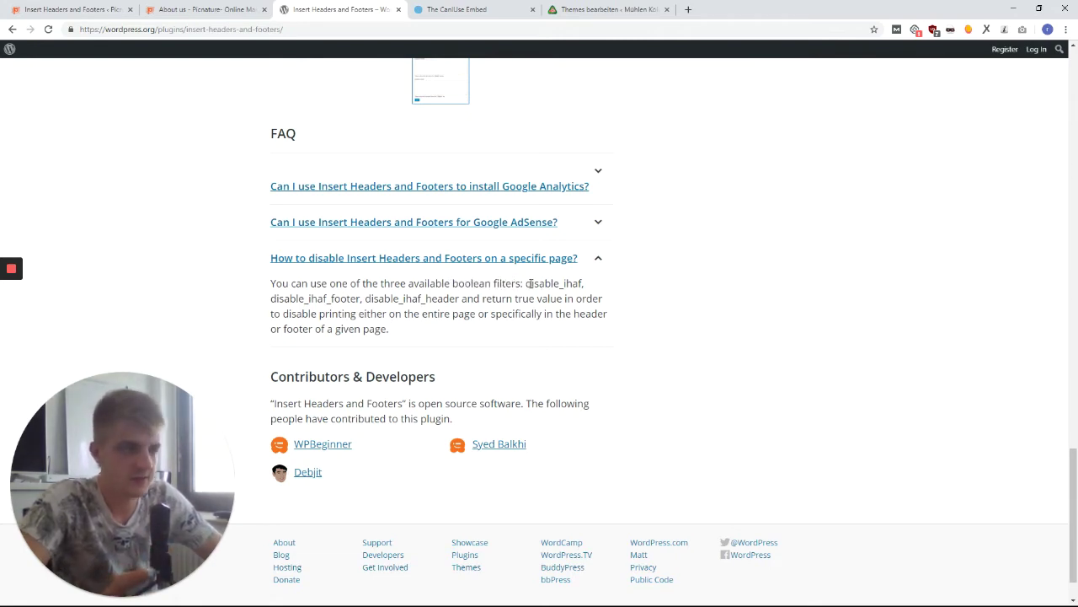
pyautogui.moveTo(527, 284); pyautogui.dragTo(544, 284)
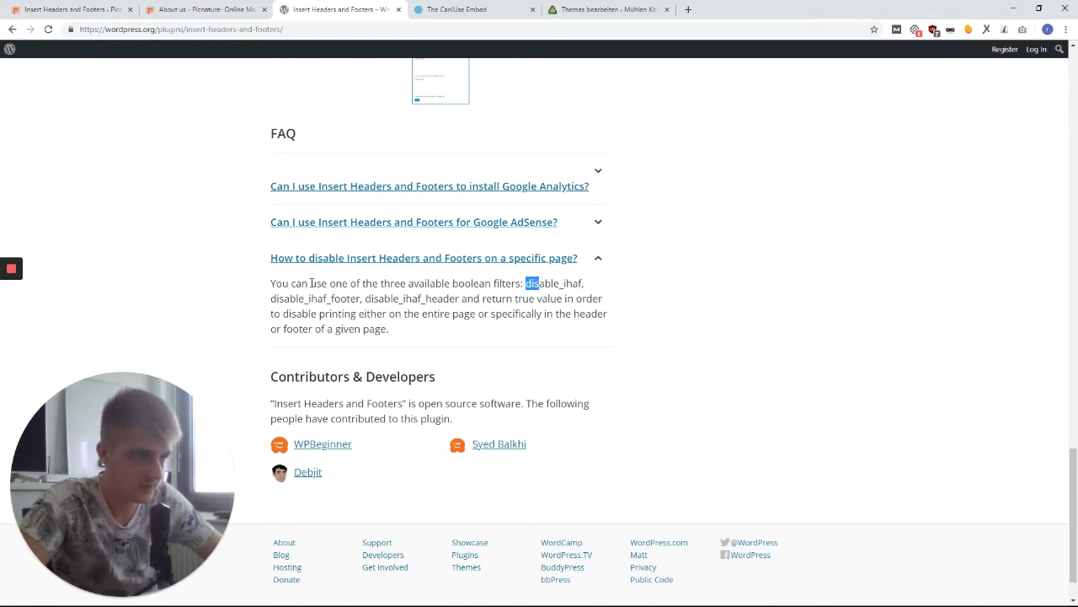
pyautogui.click(530, 283)
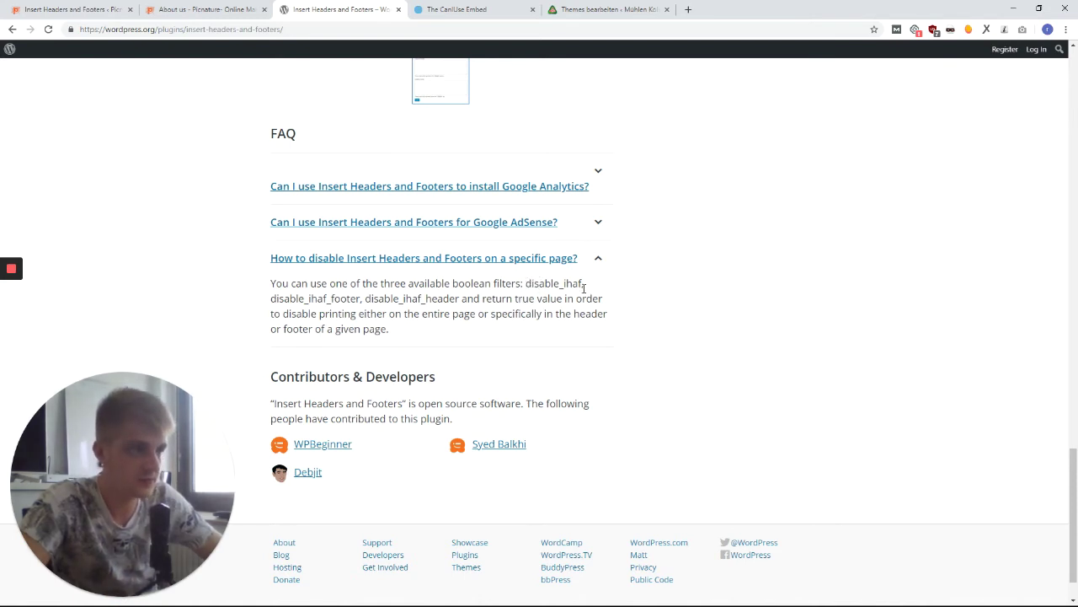
# Step: Compare the FAQ with the header scripts settings, ending on the WordPress admin settings
pyautogui.hotkey('ctrl', '1')
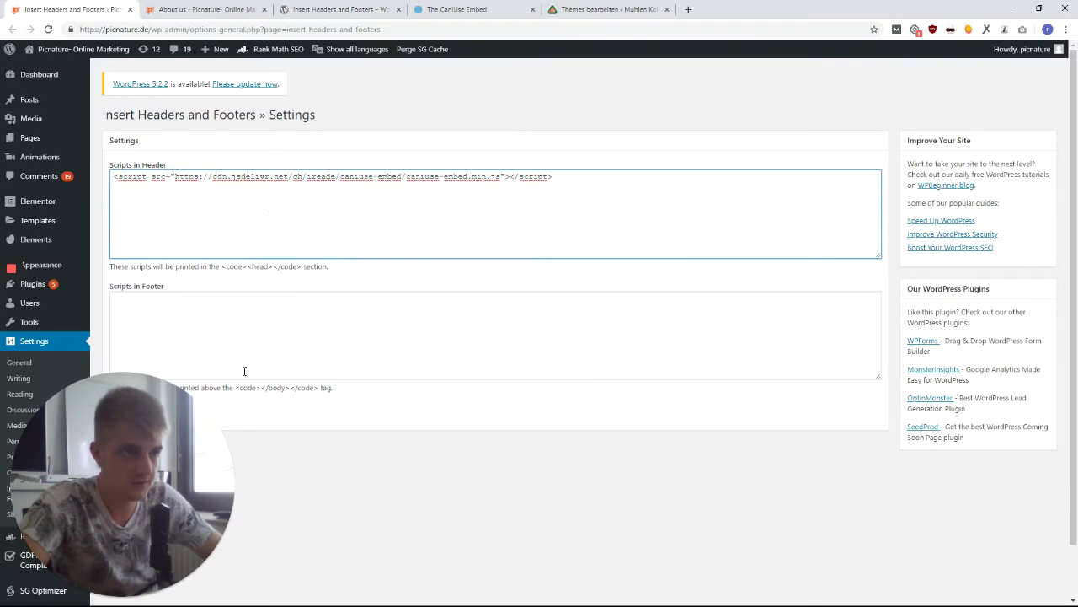
pyautogui.click(349, 12)
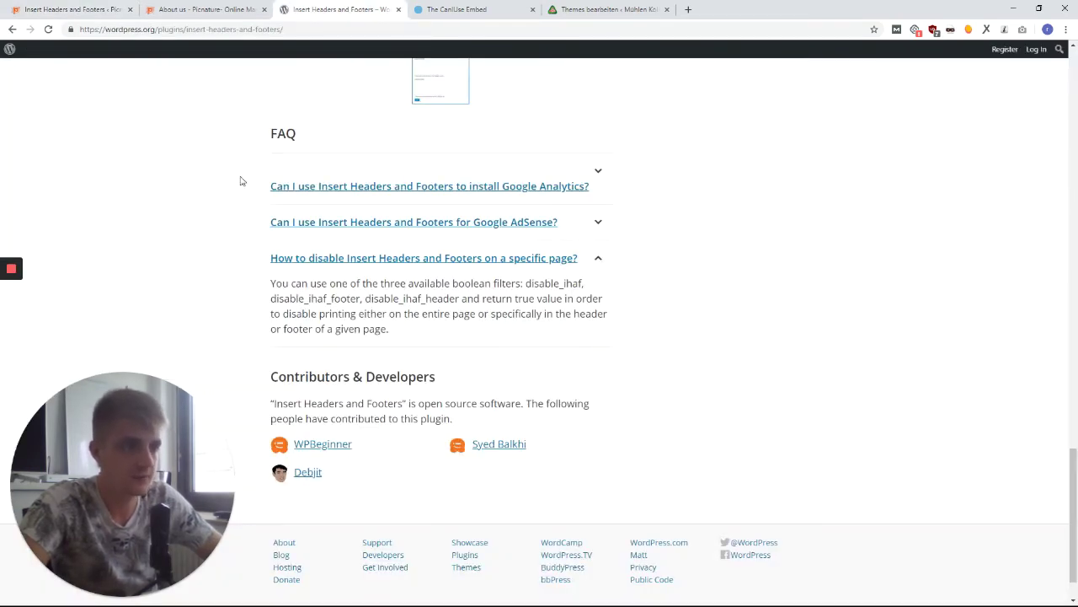
pyautogui.click(84, 9)
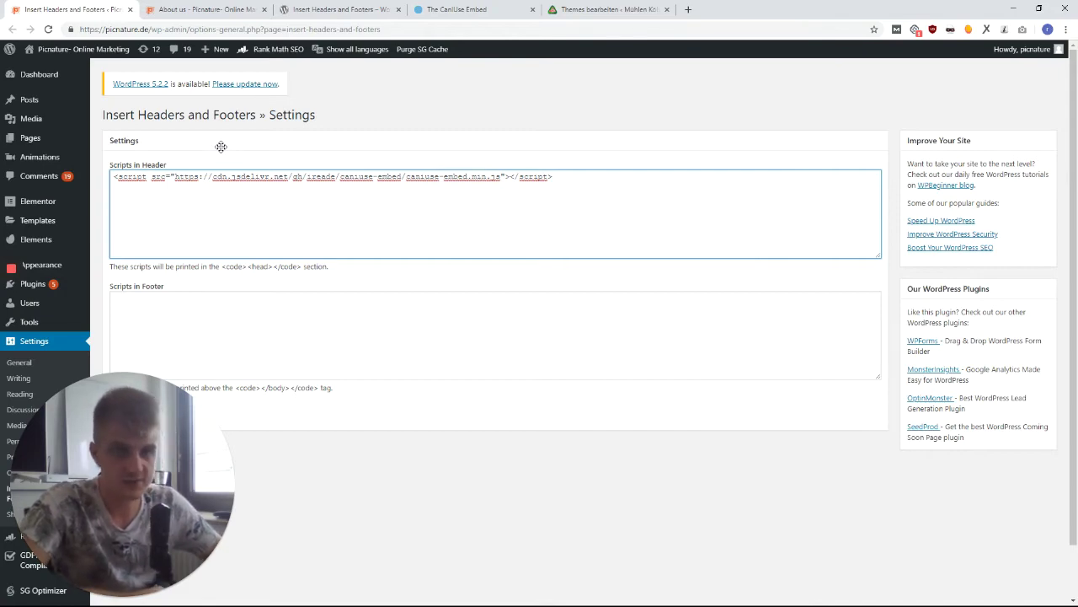
pyautogui.click(342, 9)
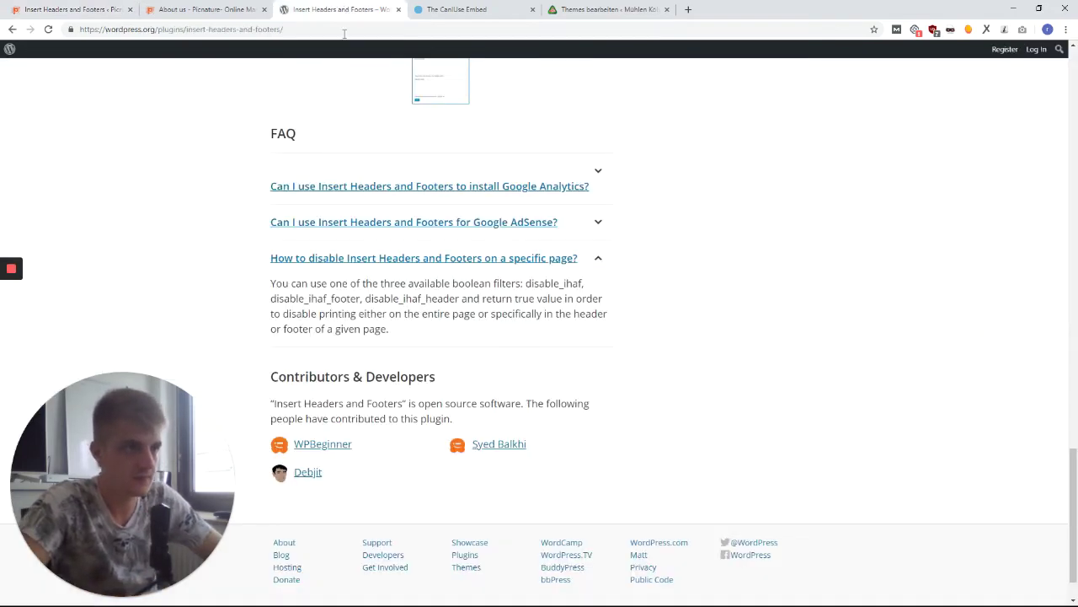
pyautogui.click(71, 10)
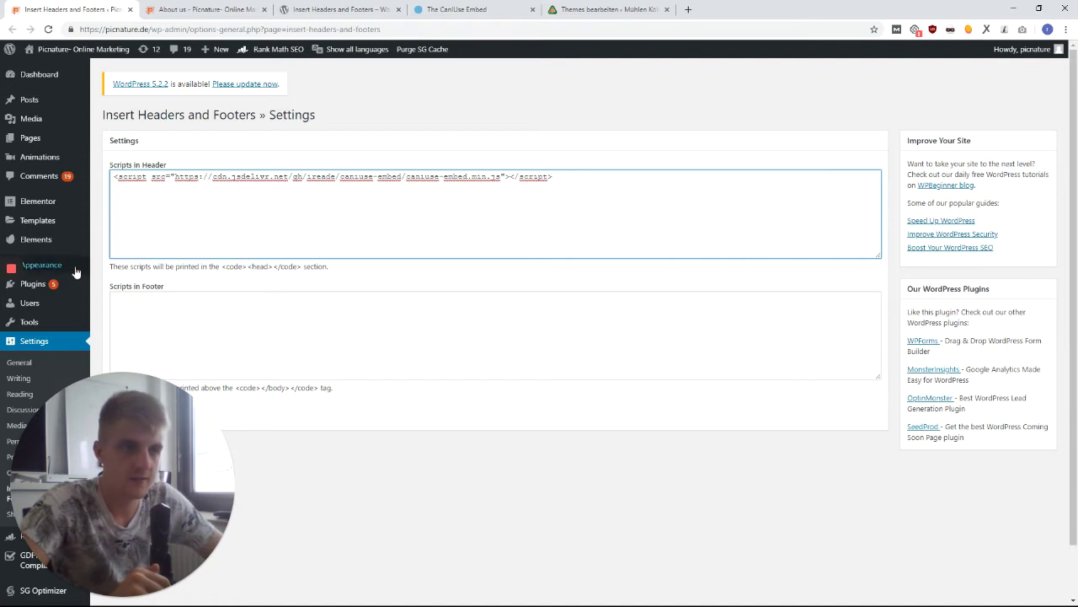
pyautogui.moveTo(46, 264)
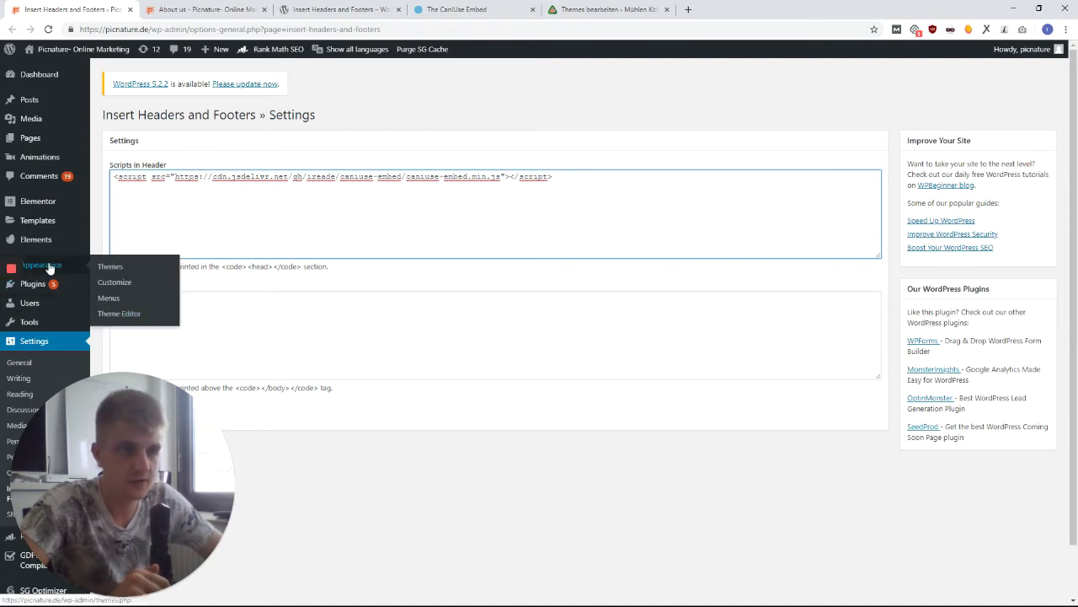
# Step: Open the Theme Editor in a new tab, briefly checking the installed themes overview
pyautogui.middleClick(122, 314)
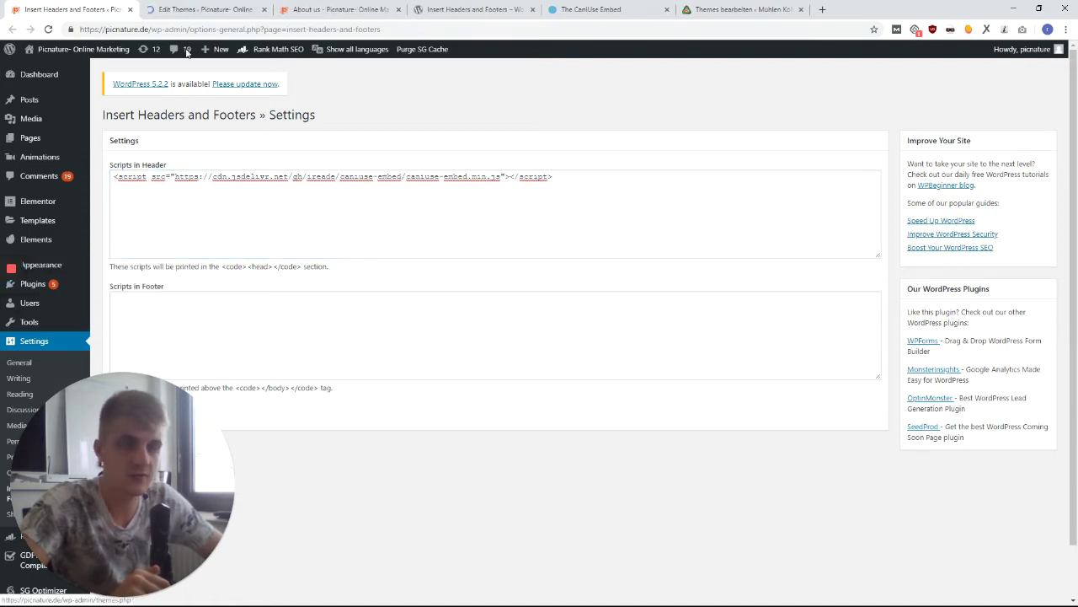
pyautogui.click(201, 9)
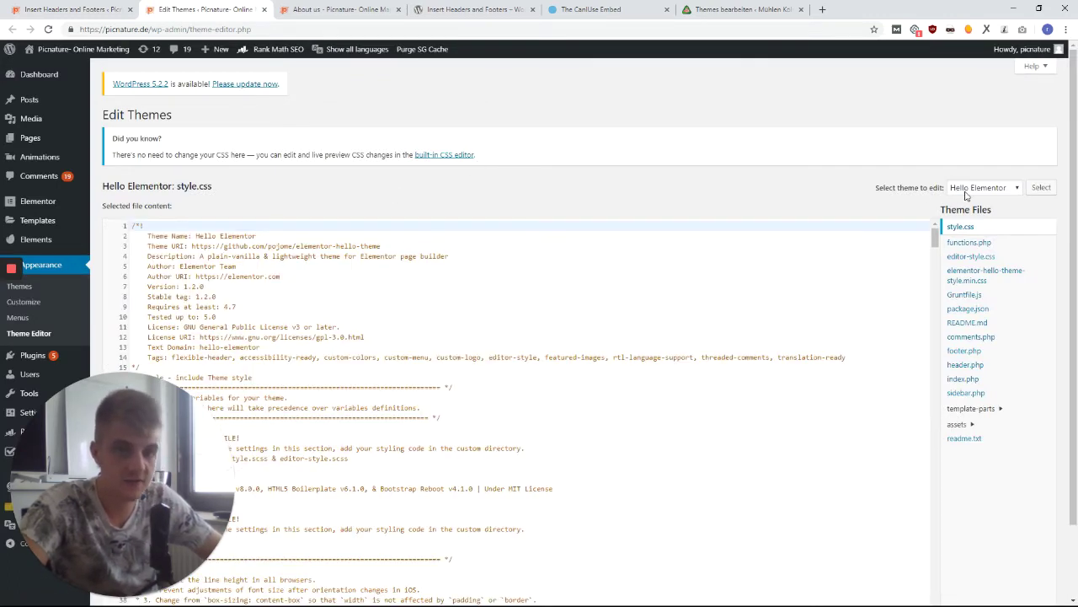
pyautogui.middleClick(20, 287)
pyautogui.click(333, 10)
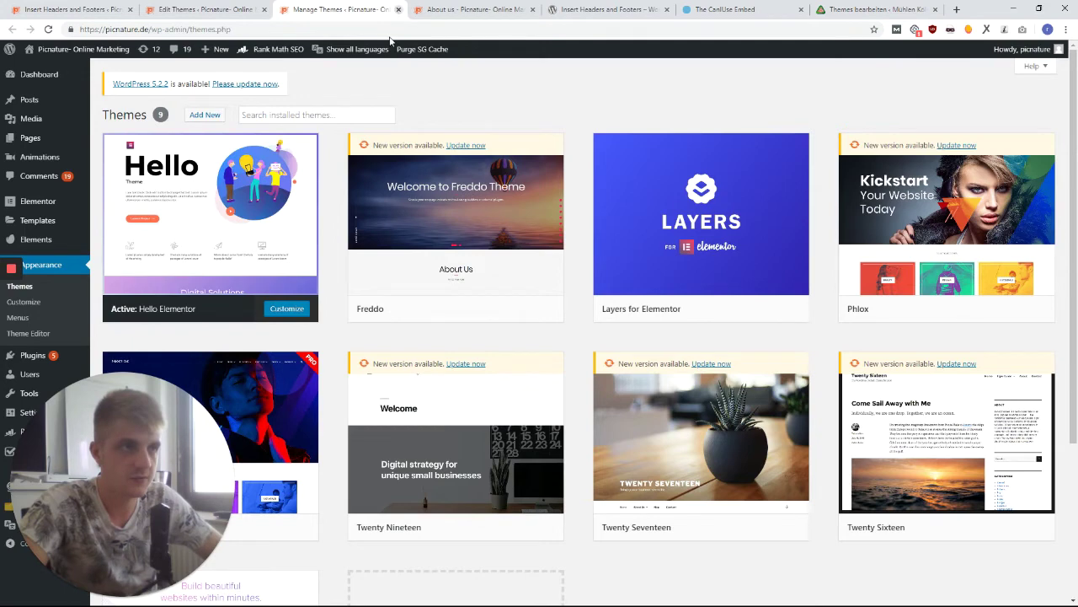
pyautogui.click(397, 9)
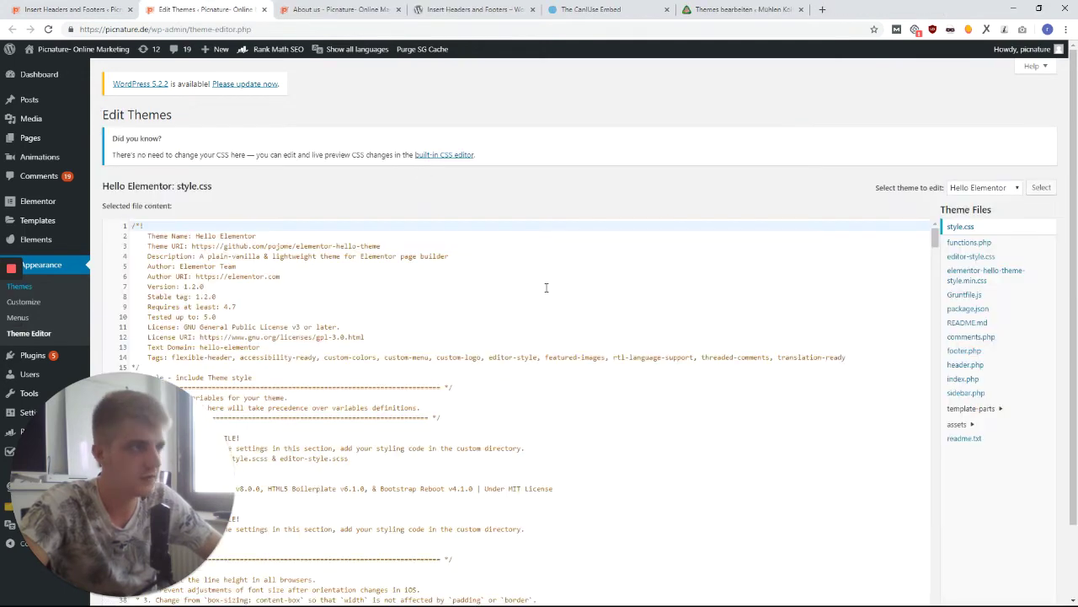
# Step: Open the Hello Elementor theme's functions.php and add a blank line after line 93
pyautogui.click(969, 242)
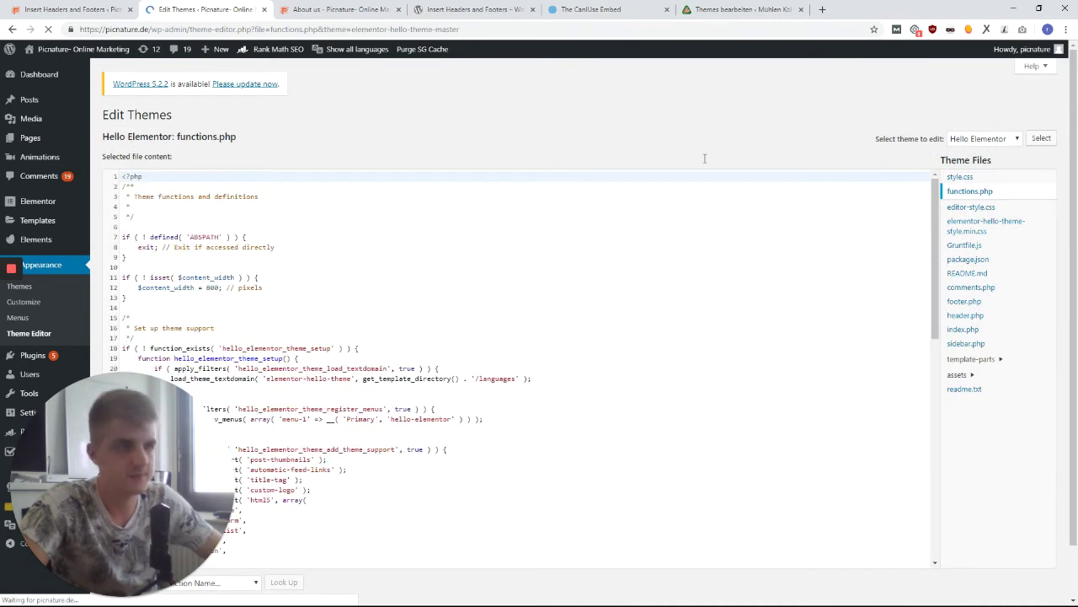
pyautogui.scroll(-2, 554, 233)
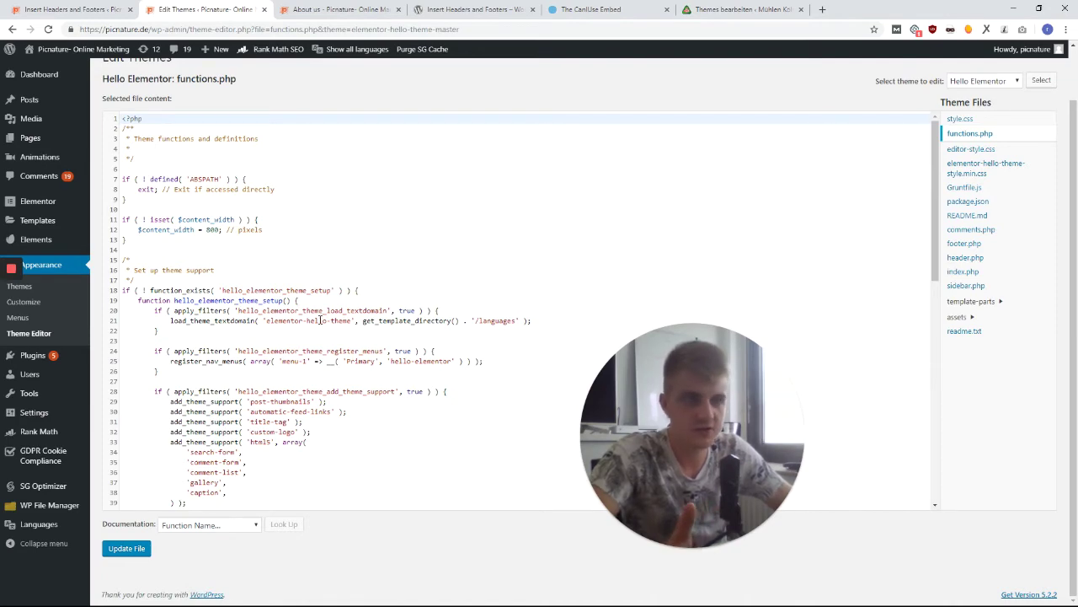
pyautogui.scroll(-6, 320, 320)
pyautogui.click(556, 497)
pyautogui.press('Return')
pyautogui.press('Return')
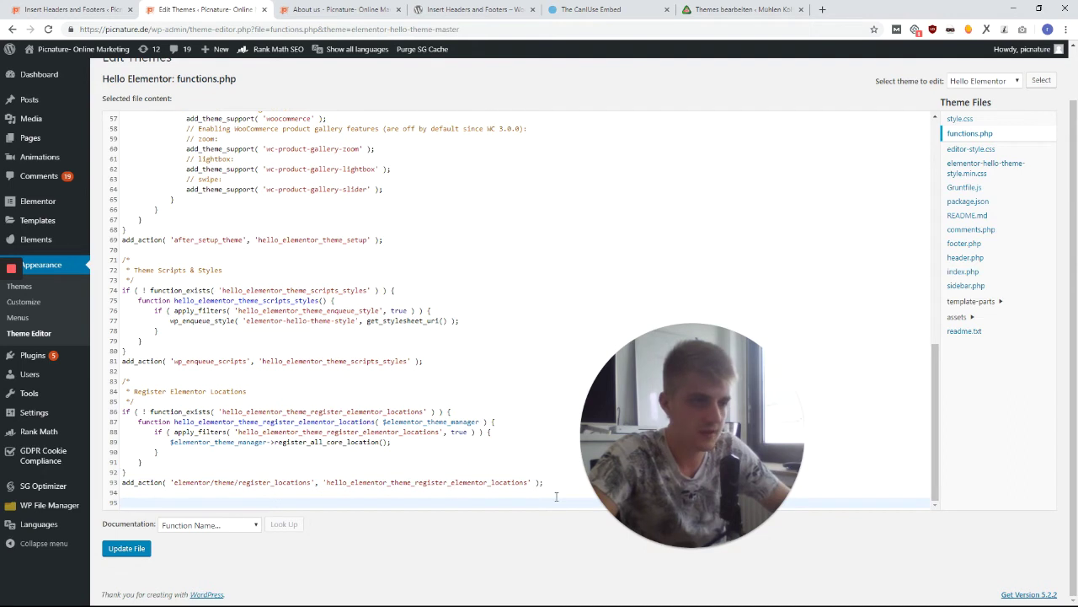